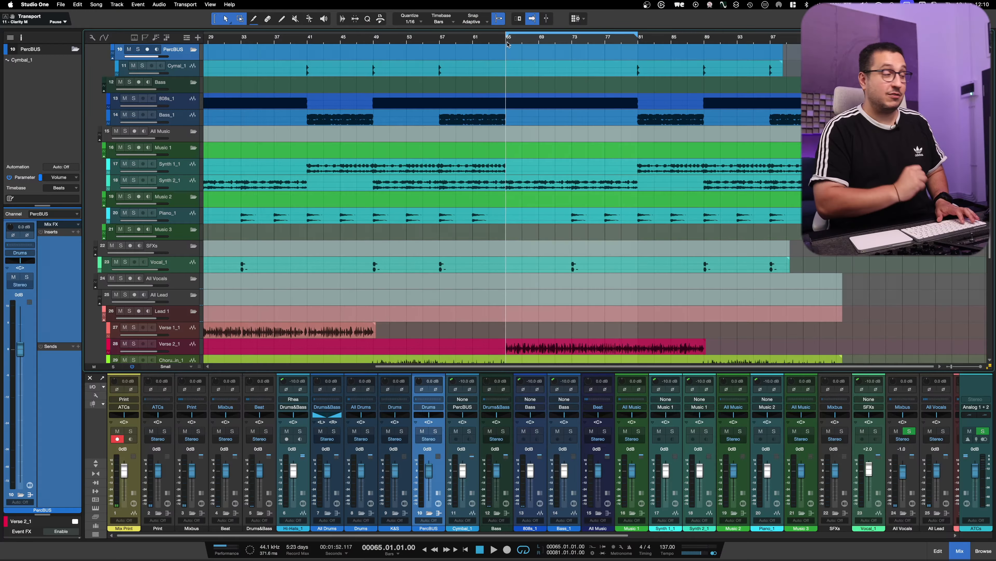
# Step: Enlarge the Level Meter window and move the plug-in directly after Shadow Hills Mastering Compressor in the Mixbus inserts
pyautogui.press('space')
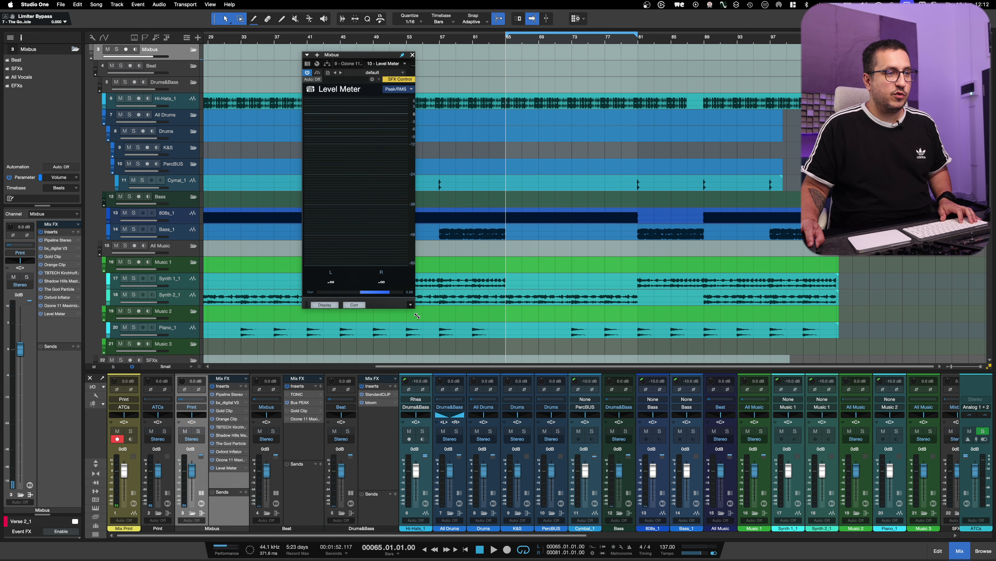
pyautogui.moveTo(419, 312); pyautogui.dragTo(439, 336)
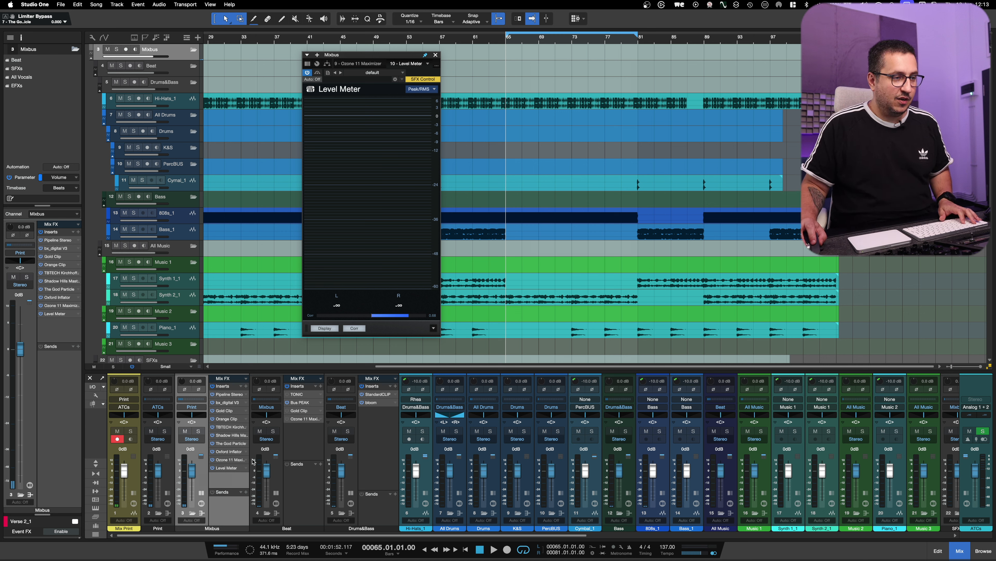
pyautogui.moveTo(224, 470); pyautogui.dragTo(256, 455)
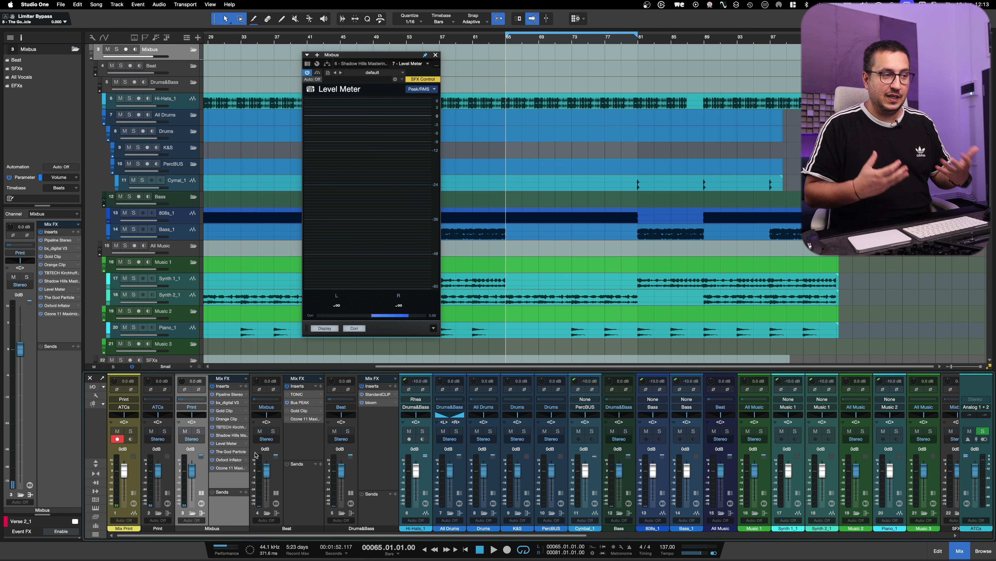
# Step: Play the mix from bar 65 and read its peak values on the Mixbus Level Meter
pyautogui.click(577, 42)
pyautogui.click(506, 42)
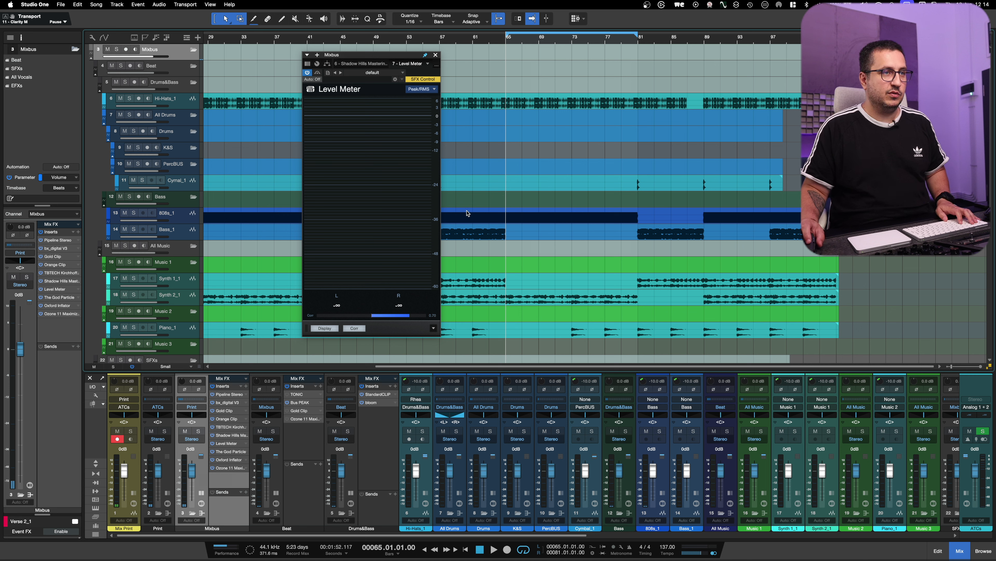
pyautogui.press('space')
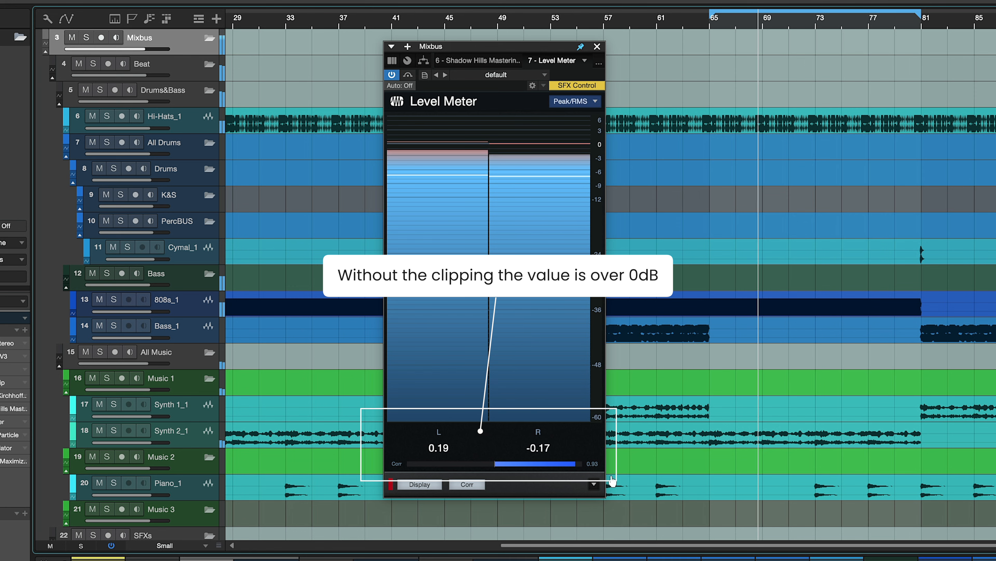
pyautogui.press('space')
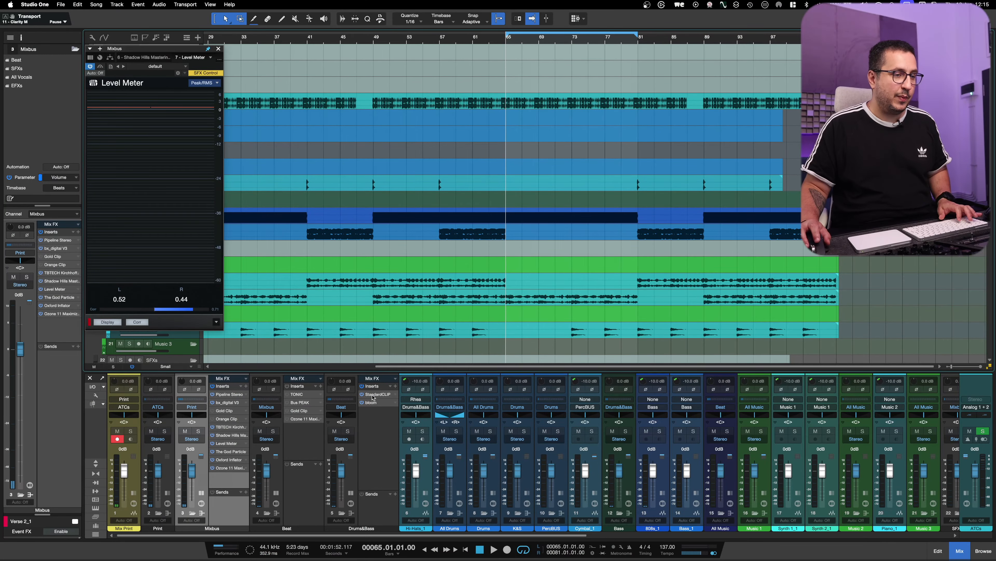
# Step: Open StandardCLIP on the Drums&Bass bus, place its window beside the Level Meter and choose Hard Clip mode
pyautogui.click(376, 394)
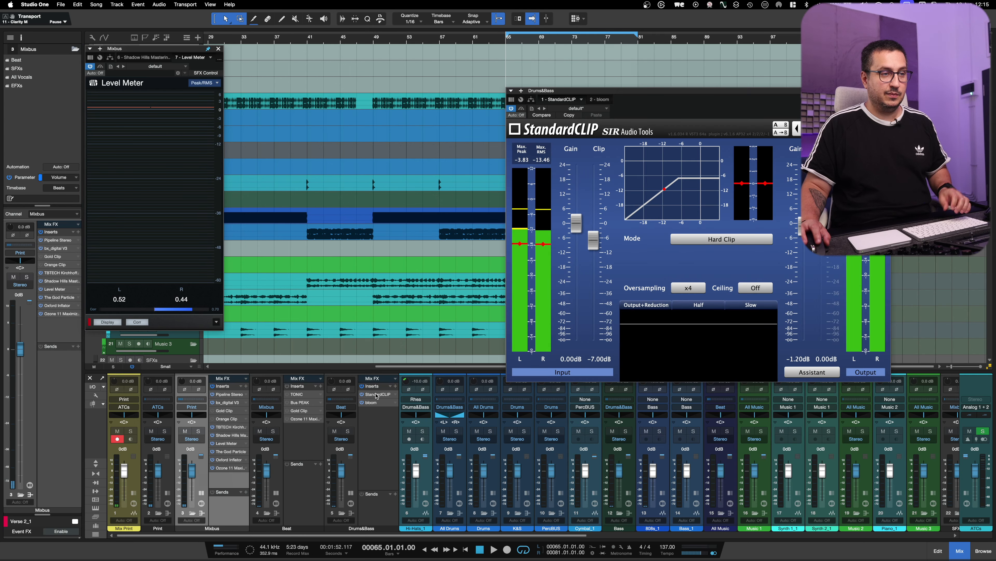
pyautogui.moveTo(697, 95); pyautogui.dragTo(448, 59)
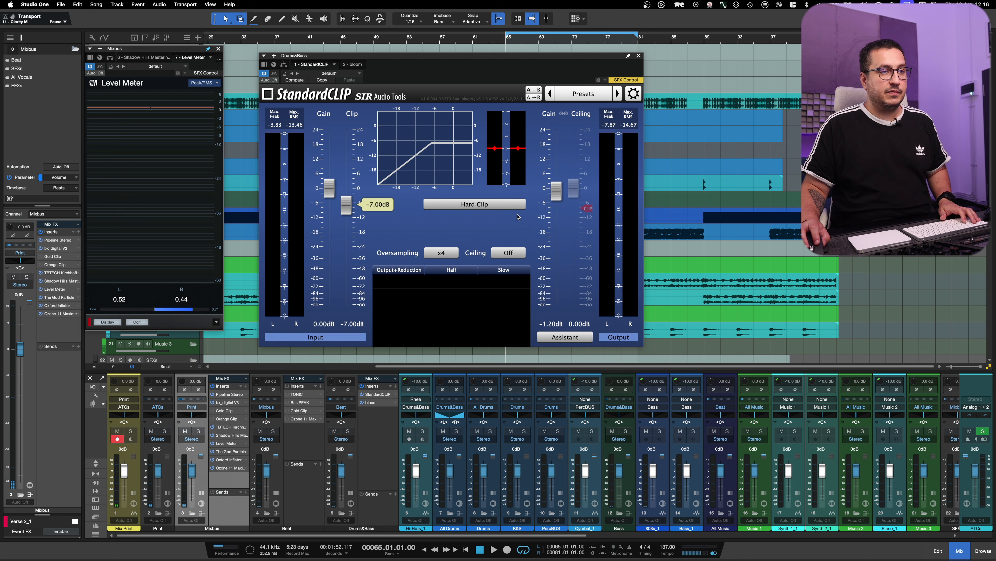
pyautogui.click(456, 208)
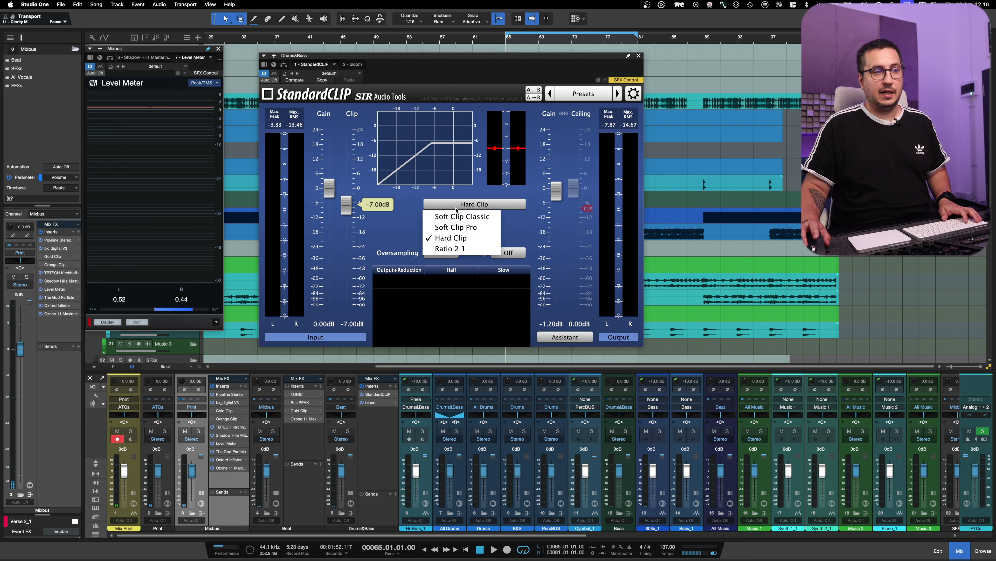
pyautogui.click(445, 238)
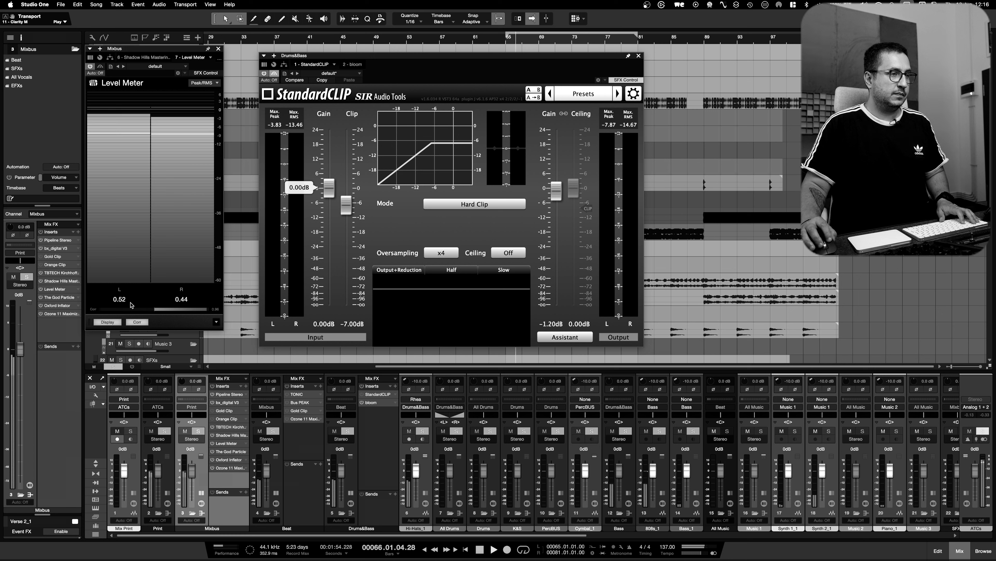
# Step: Clear the Level Meter's peak readings and switch its Peak Hold option off and back on during playback
pyautogui.click(121, 298)
pyautogui.rightClick(149, 180)
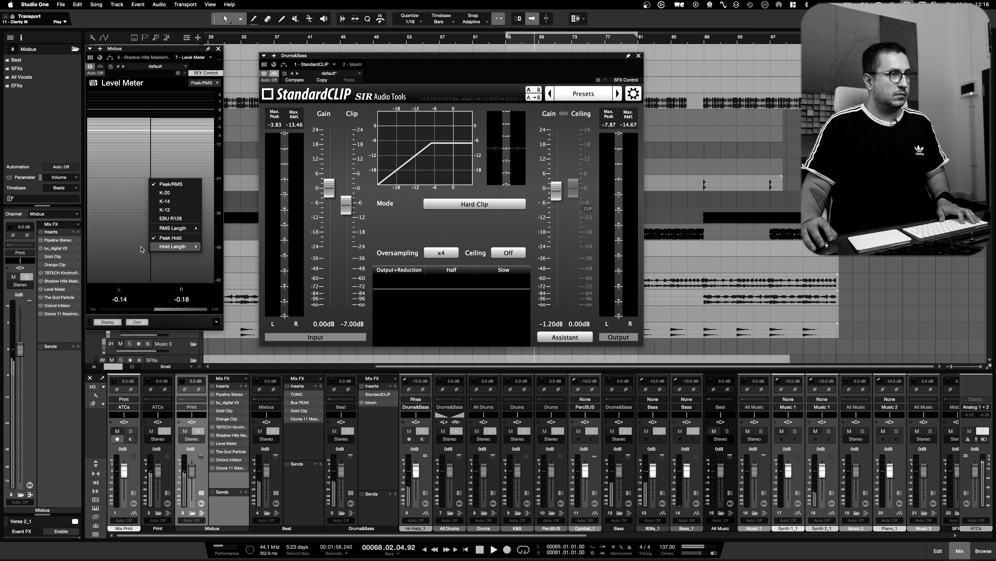
pyautogui.click(171, 237)
pyautogui.rightClick(159, 235)
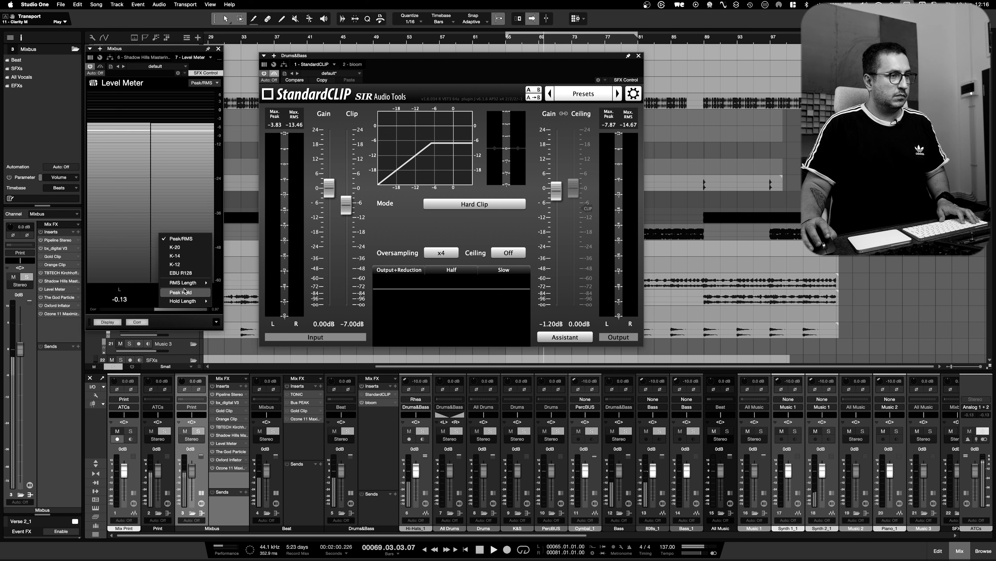
pyautogui.click(184, 291)
pyautogui.moveTo(192, 267)
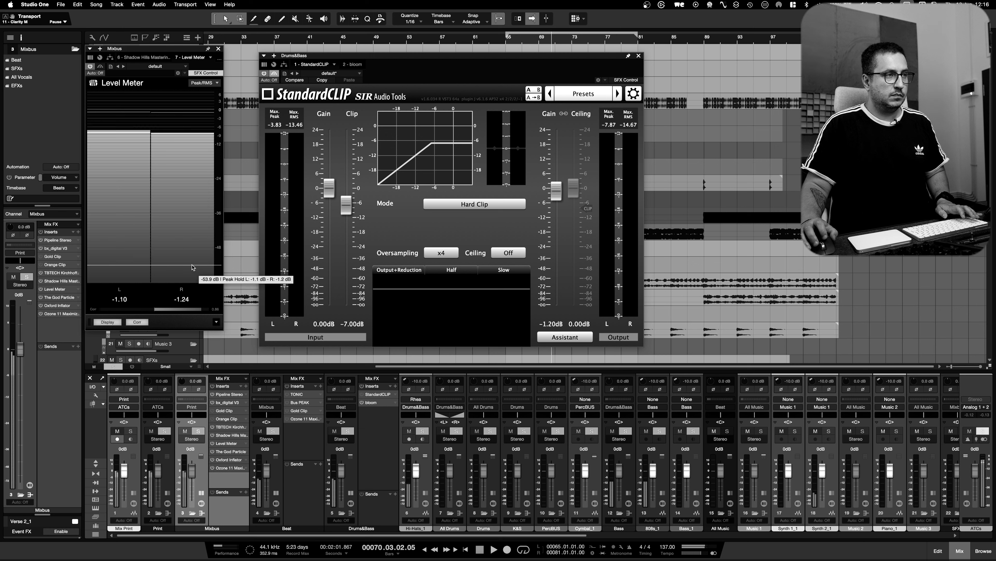
# Step: Play the looped section with StandardCLIP active and read the left and right peaks on the Level Meter
pyautogui.press('space')
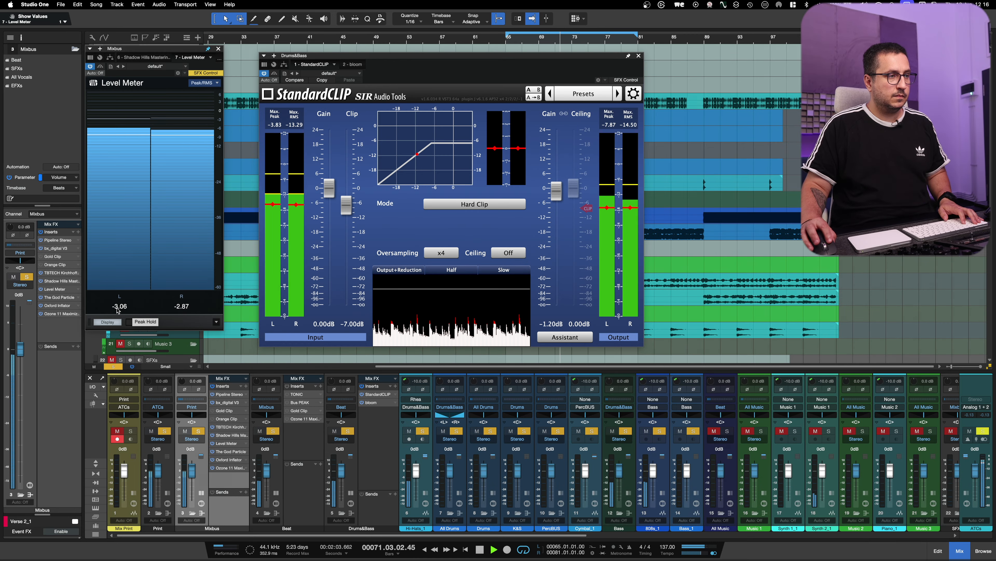
pyautogui.rightClick(182, 308)
pyautogui.click(199, 312)
pyautogui.moveTo(333, 266)
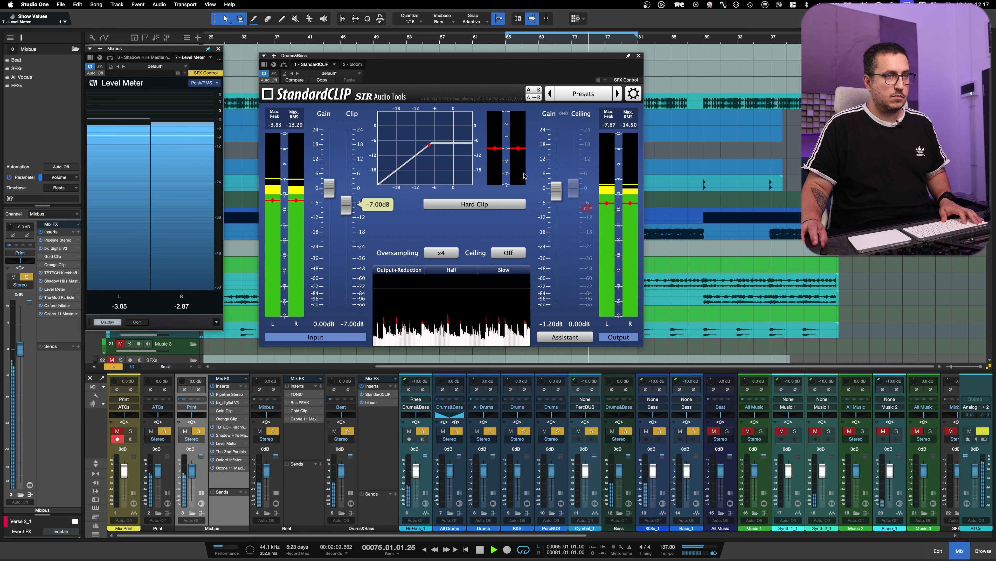
pyautogui.press('space')
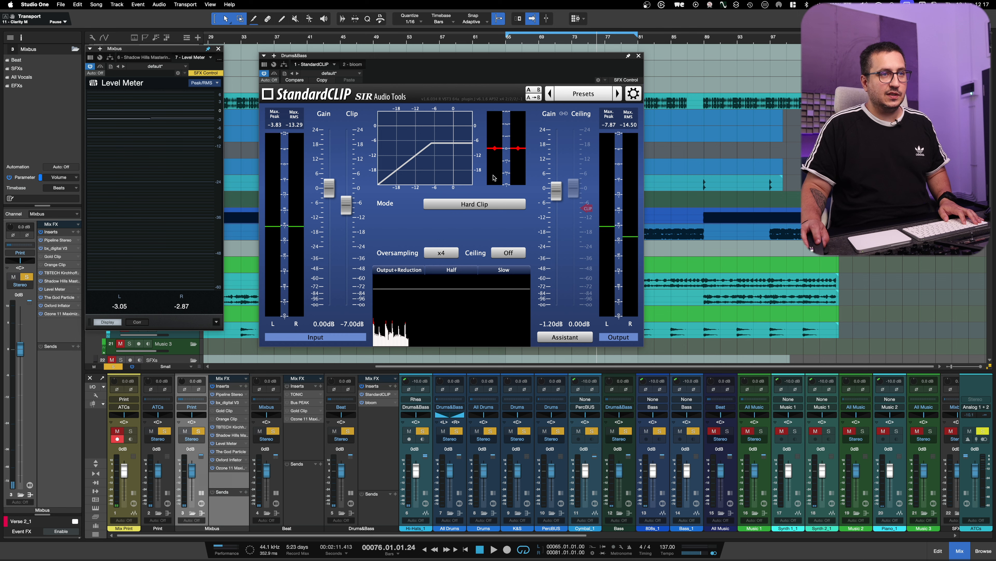
# Step: Switch StandardCLIP off and back on during playback to compare the Level Meter peaks with and without clipping
pyautogui.press('space')
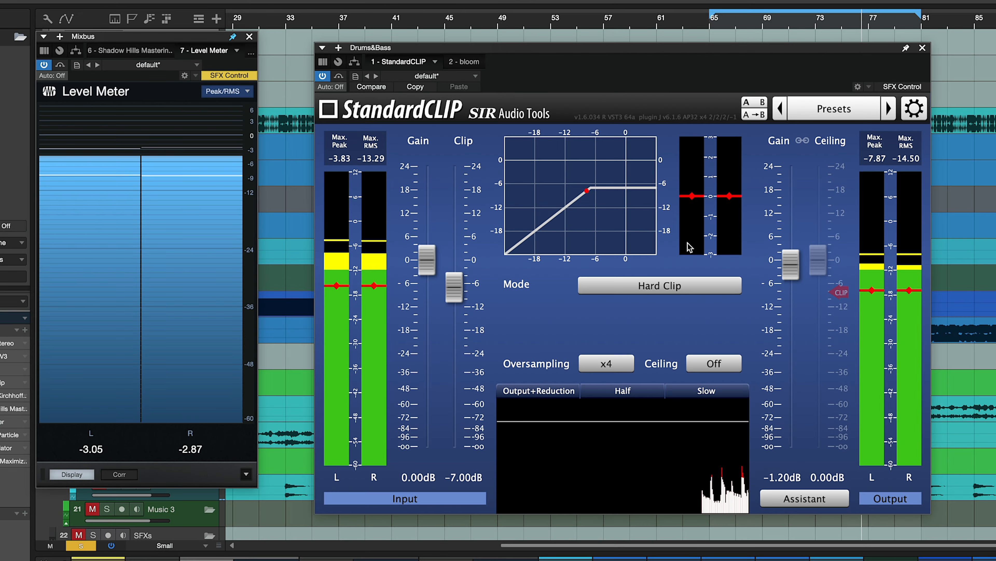
pyautogui.click(336, 76)
pyautogui.click(338, 76)
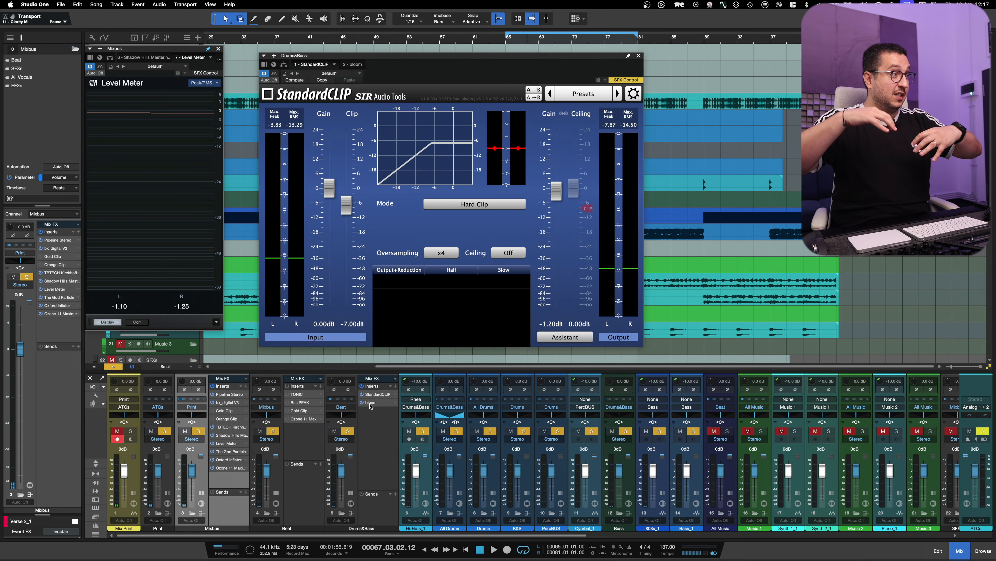
pyautogui.press('space')
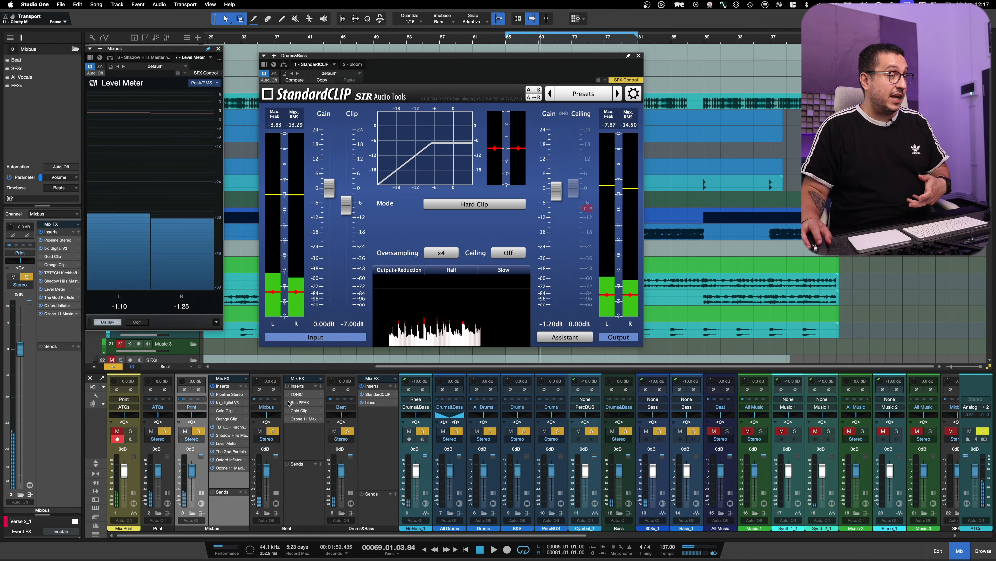
# Step: Solo the Beat bus and open its Bus PEAK plug-in beside the Level Meter
pyautogui.click(274, 431)
pyautogui.click(298, 403)
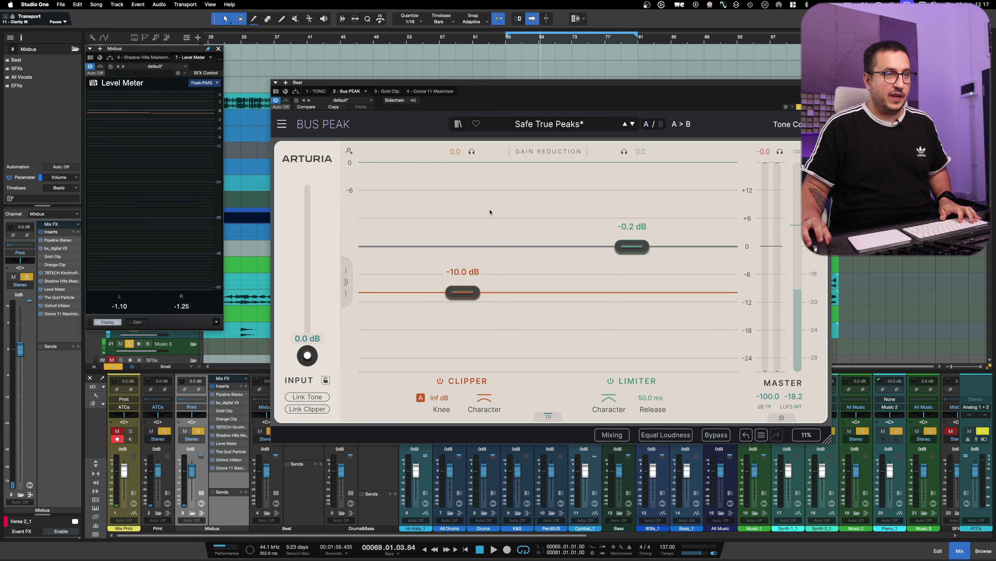
pyautogui.moveTo(507, 94); pyautogui.dragTo(477, 73)
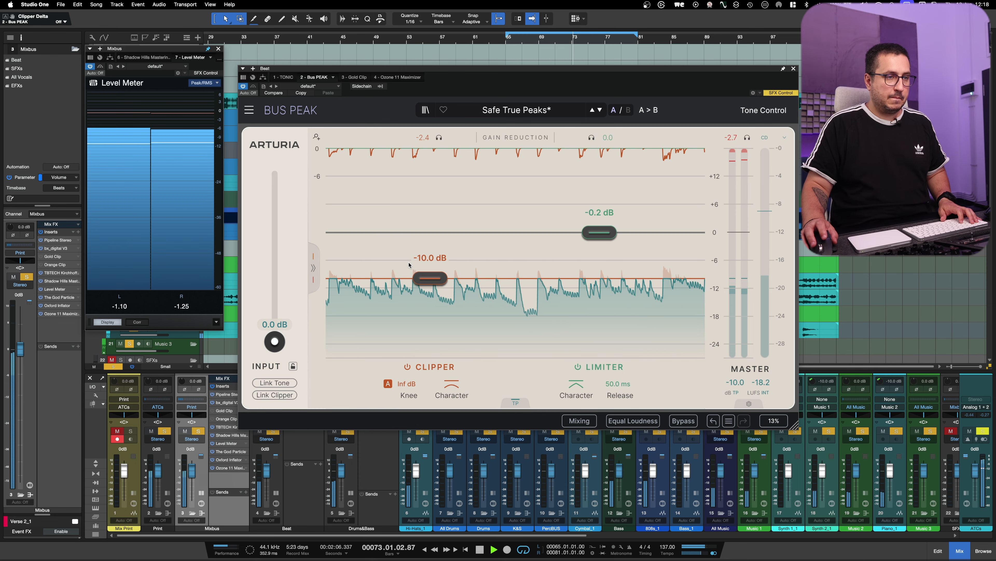
# Step: Toggle Bus PEAK's clipper delta monitoring during playback to check the clipped signal
pyautogui.click(439, 137)
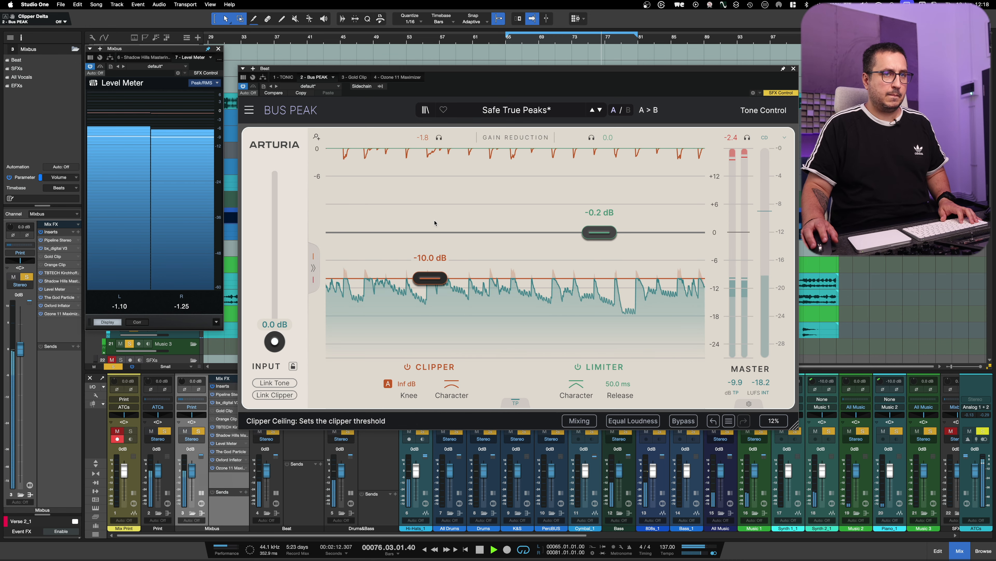
pyautogui.press('space')
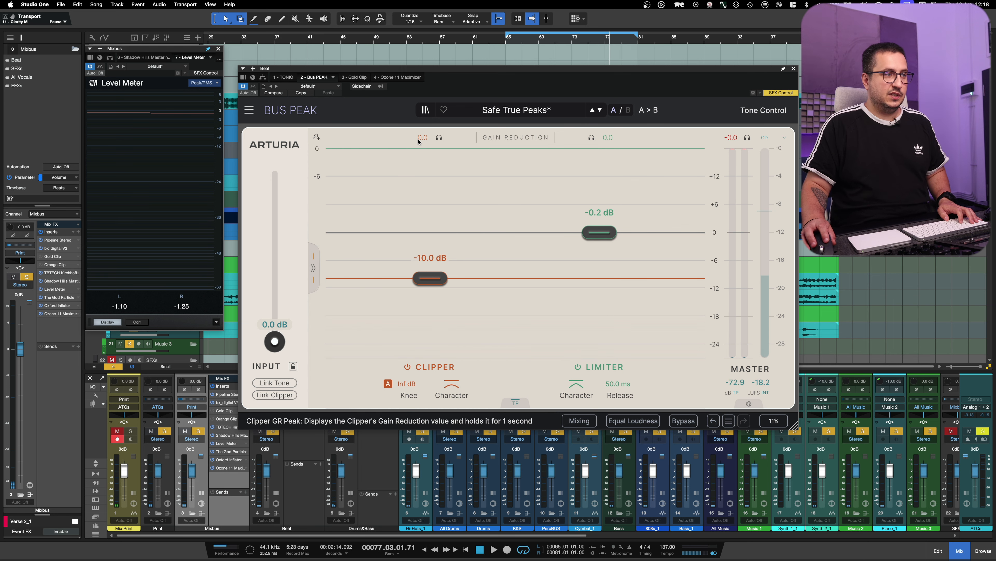
# Step: Toggle Bus PEAK's bypass during playback and clear the Level Meter readings to compare peaks with and without it
pyautogui.press('space')
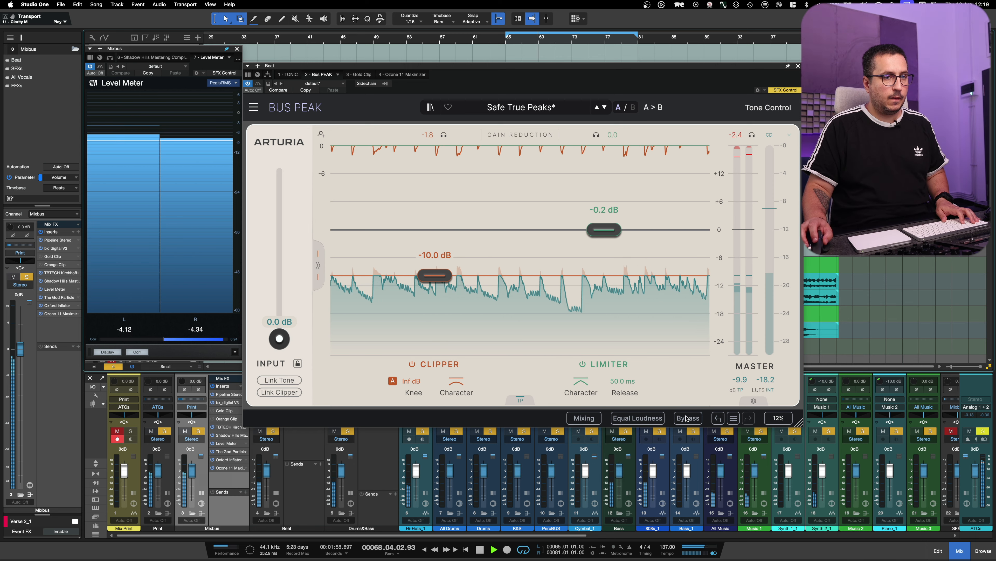
pyautogui.click(687, 418)
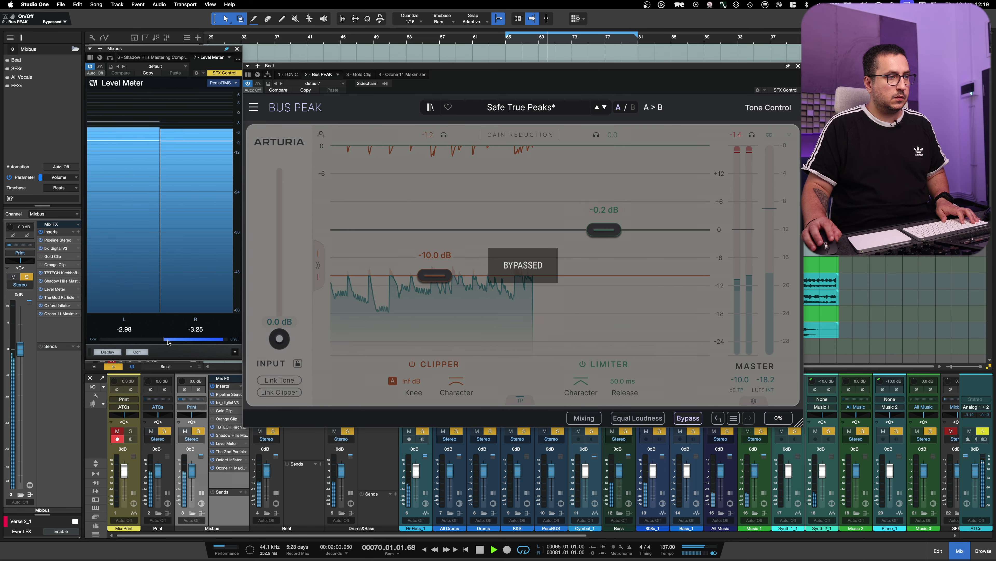
pyautogui.click(688, 418)
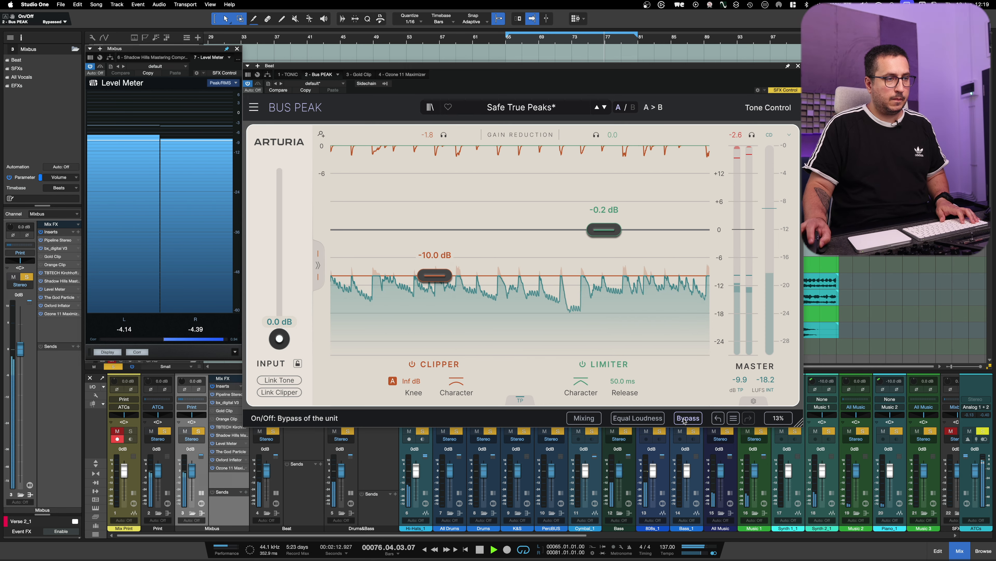
pyautogui.click(688, 418)
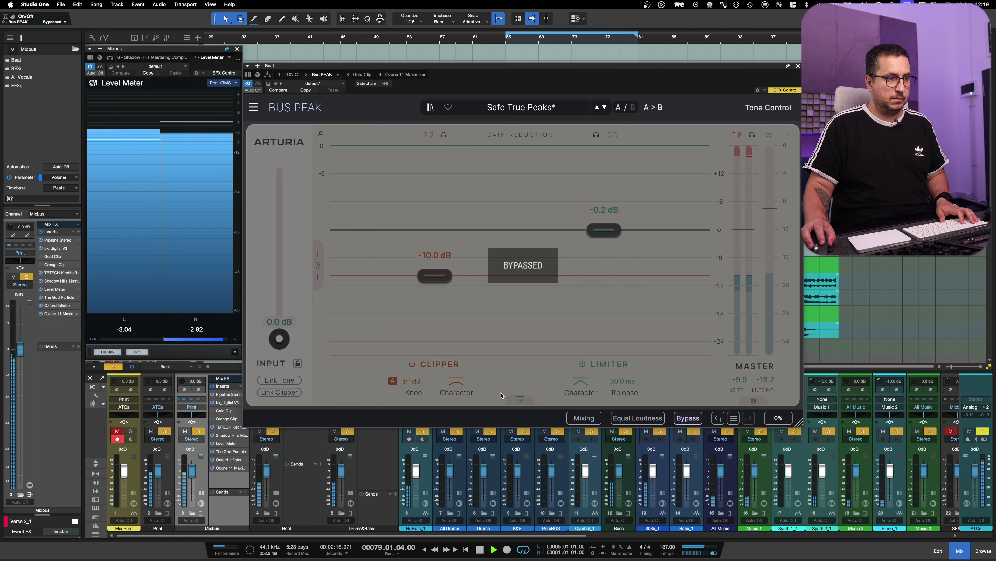
pyautogui.click(689, 417)
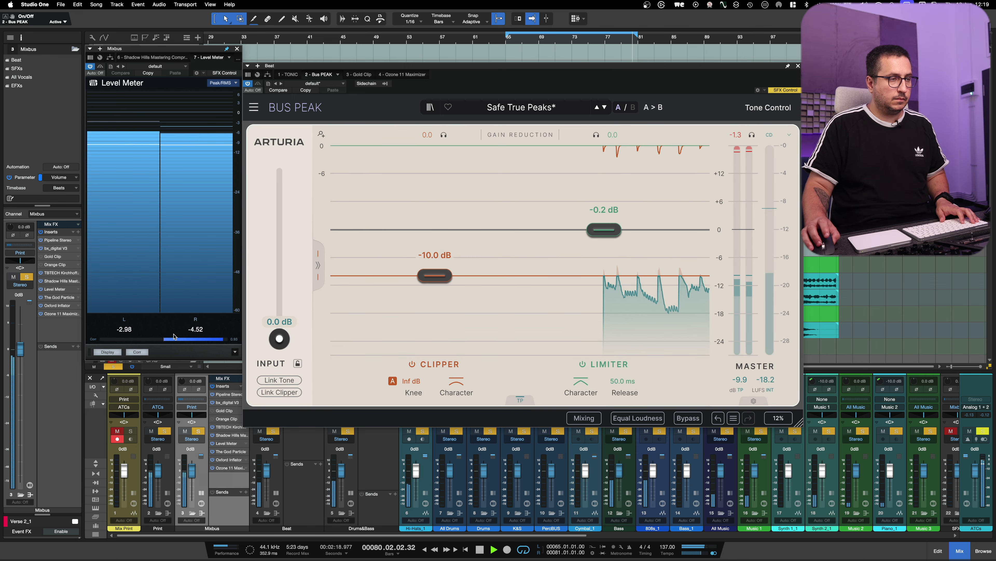
pyautogui.click(196, 331)
pyautogui.click(127, 332)
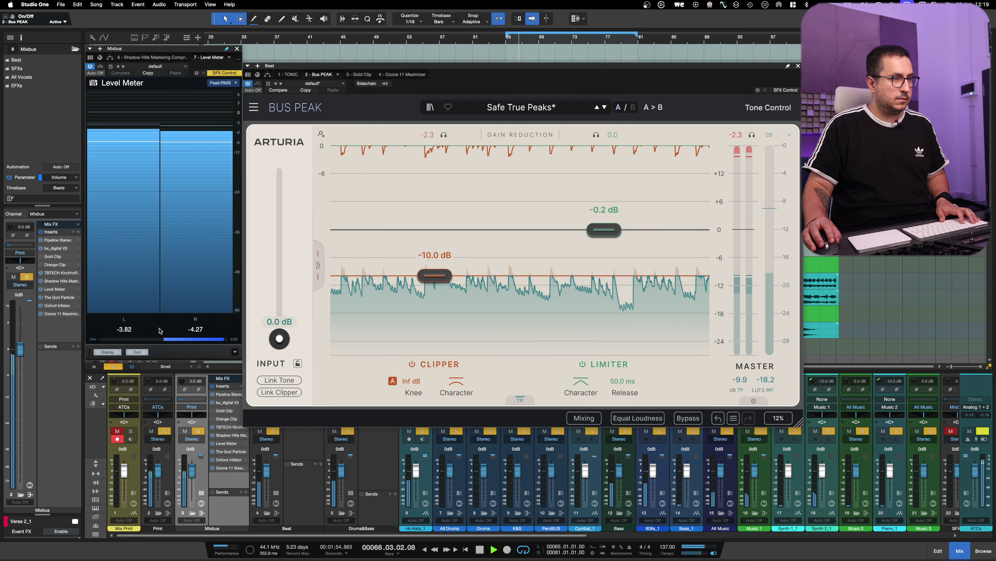
# Step: Replace the Bus PEAK window with the Mixbus's Gold Clip and set its ceiling to -3.15 dB during playback
pyautogui.click(799, 66)
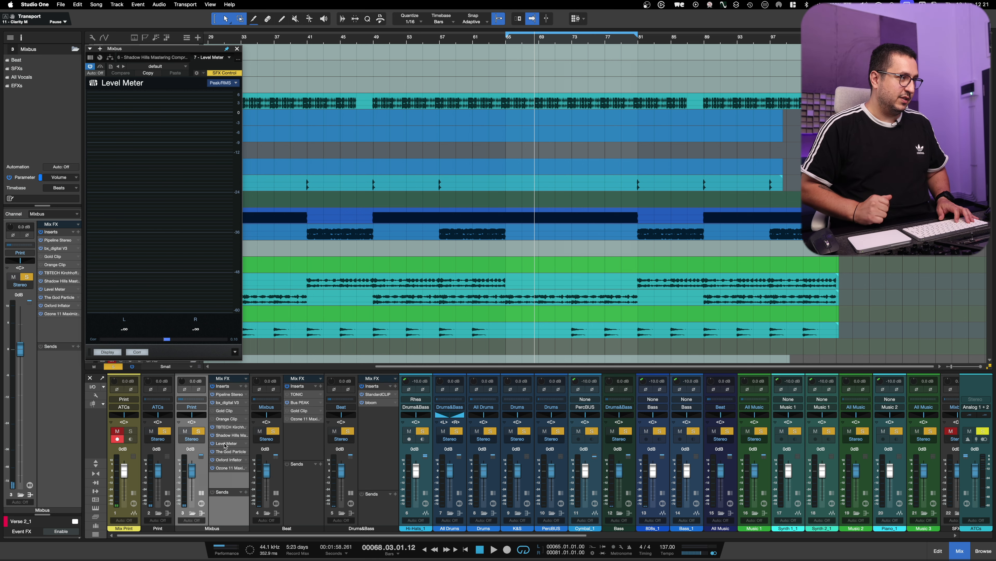
pyautogui.click(224, 411)
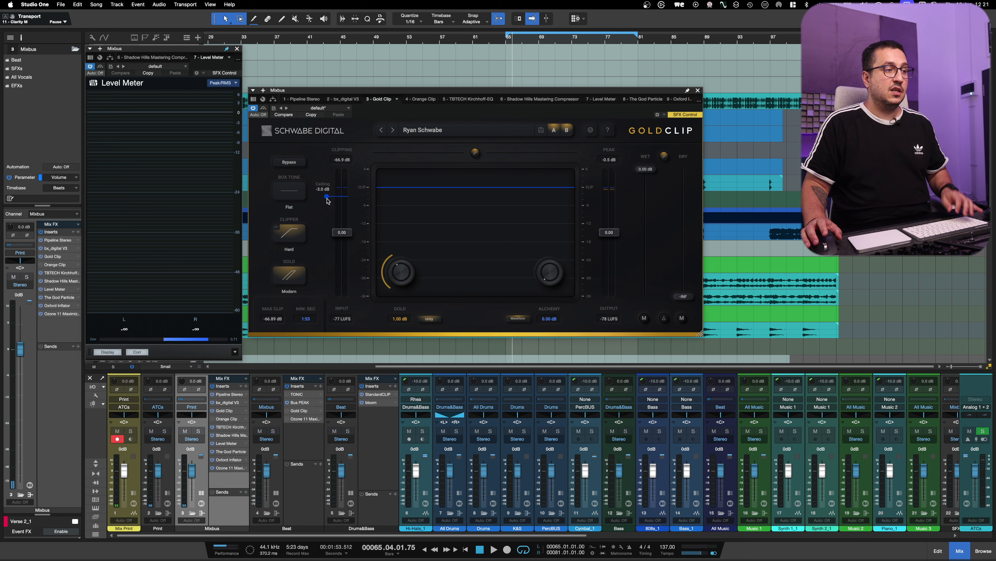
pyautogui.press('space')
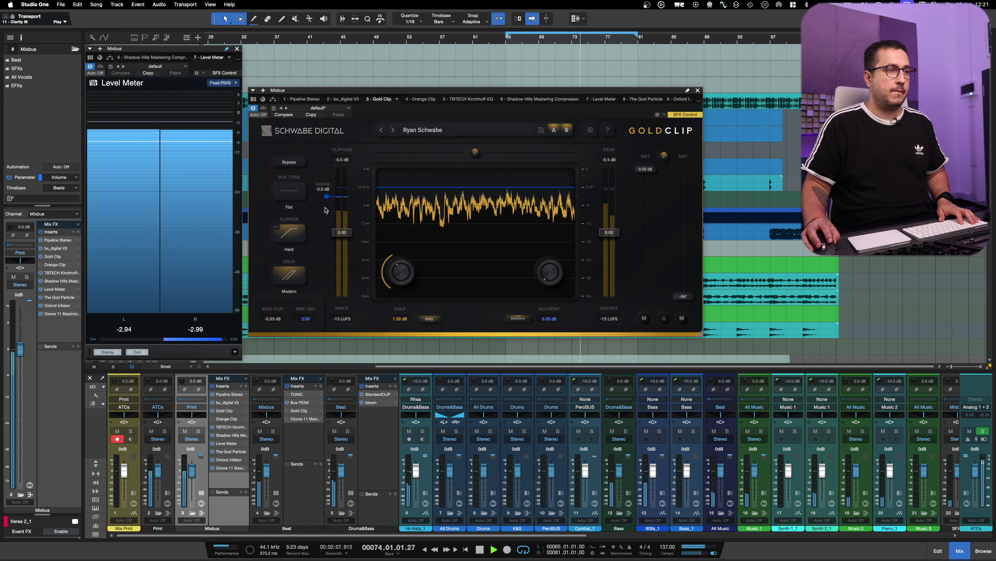
pyautogui.moveTo(326, 201); pyautogui.dragTo(327, 199)
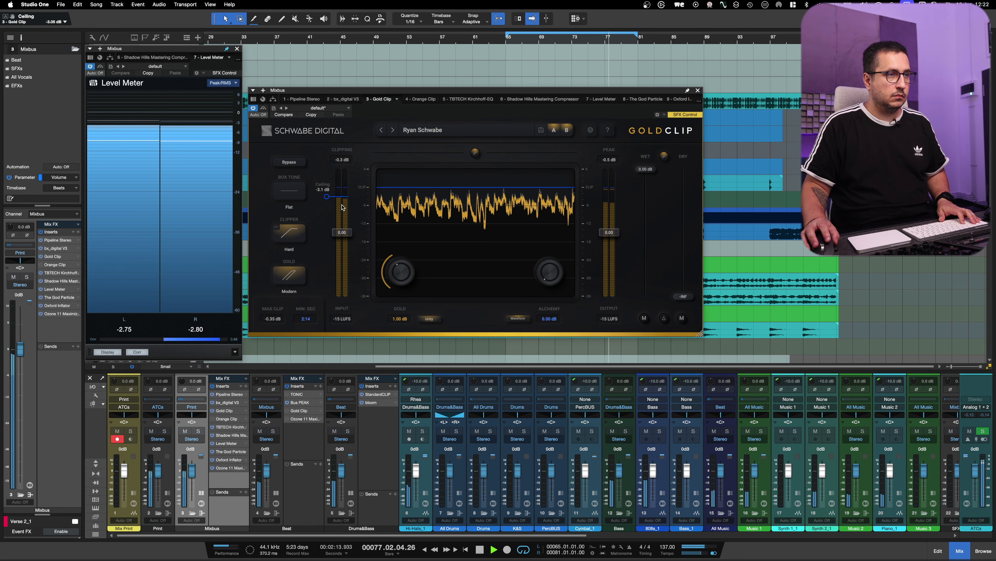
pyautogui.moveTo(328, 203); pyautogui.dragTo(328, 203)
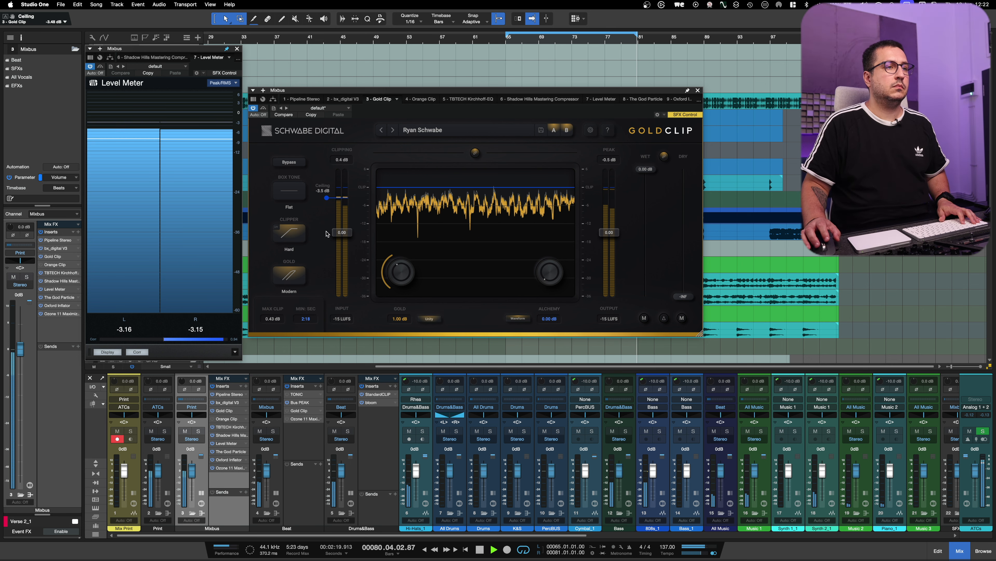
pyautogui.moveTo(328, 203); pyautogui.dragTo(328, 201)
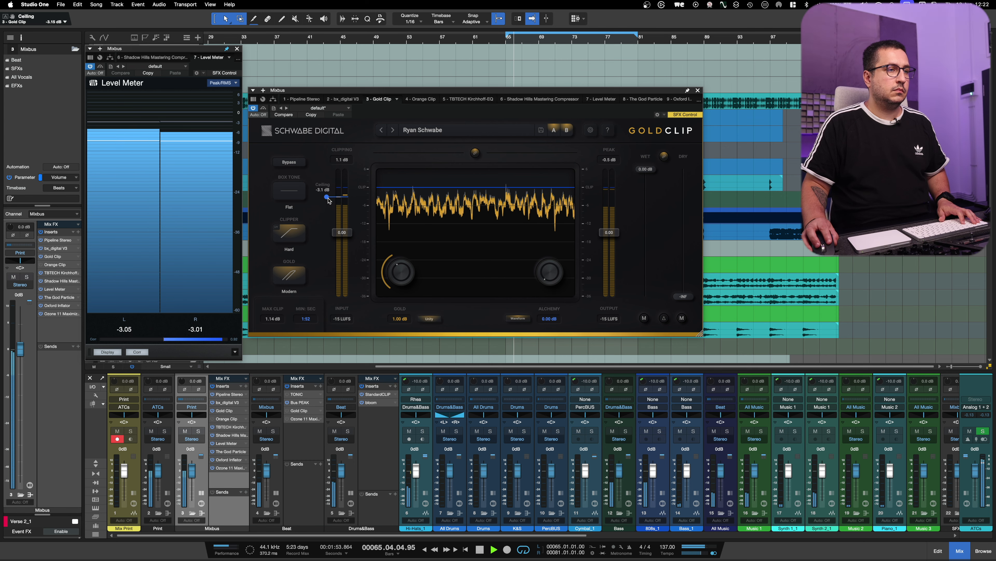
# Step: Play the section from bar 65 in short passes to check Gold Clip's clipping amount against the Level Meter
pyautogui.press('space')
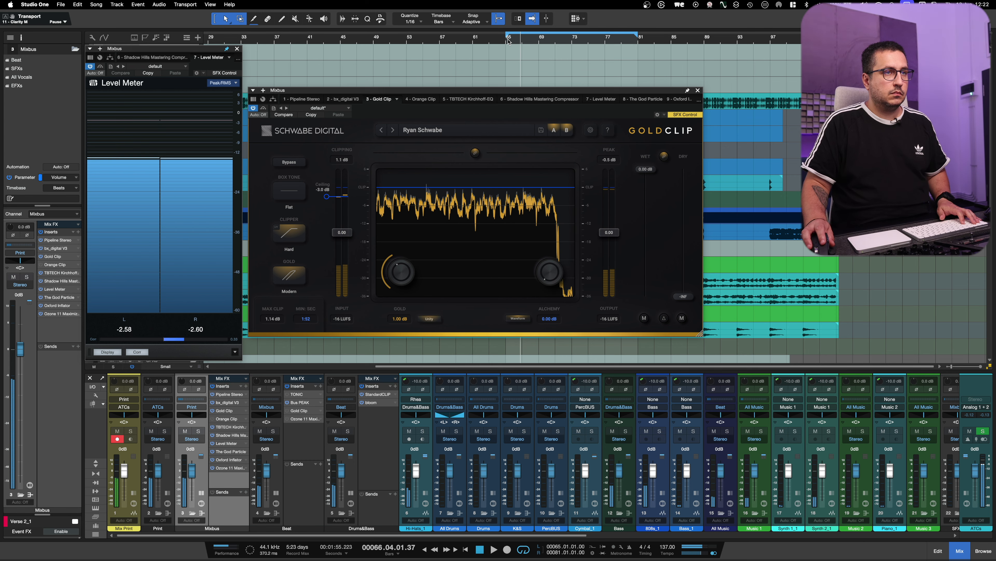
pyautogui.click(499, 41)
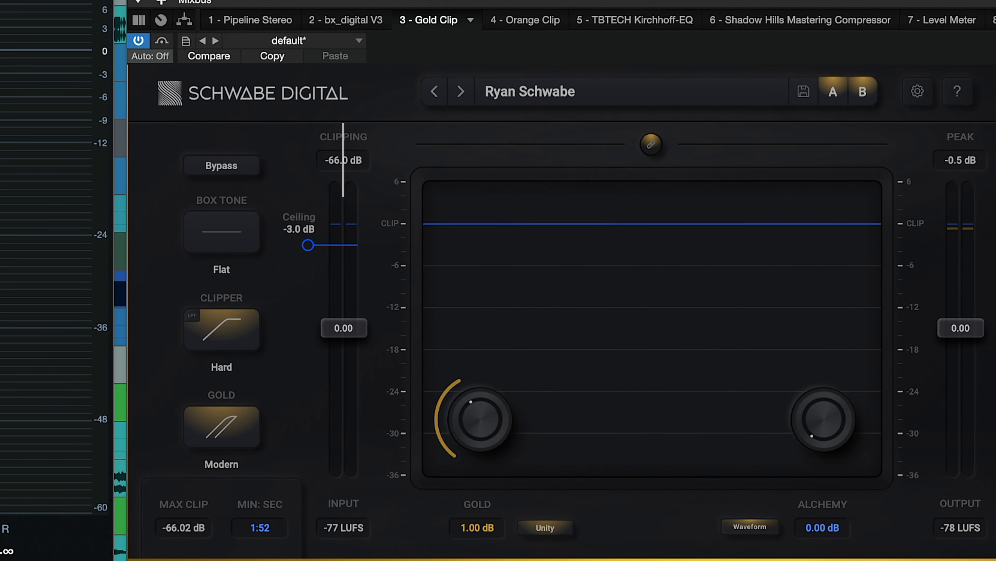
pyautogui.press('space')
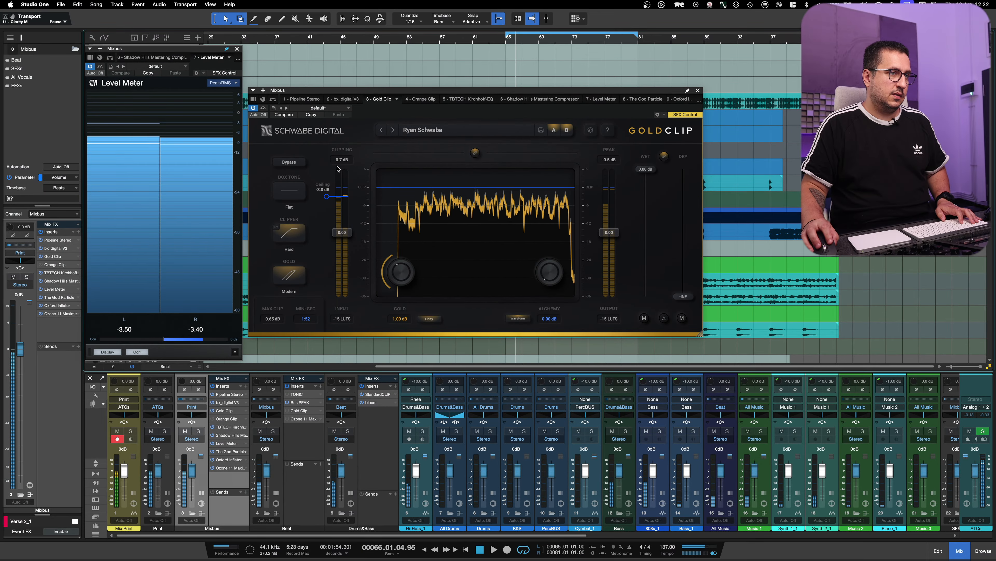
pyautogui.press('space')
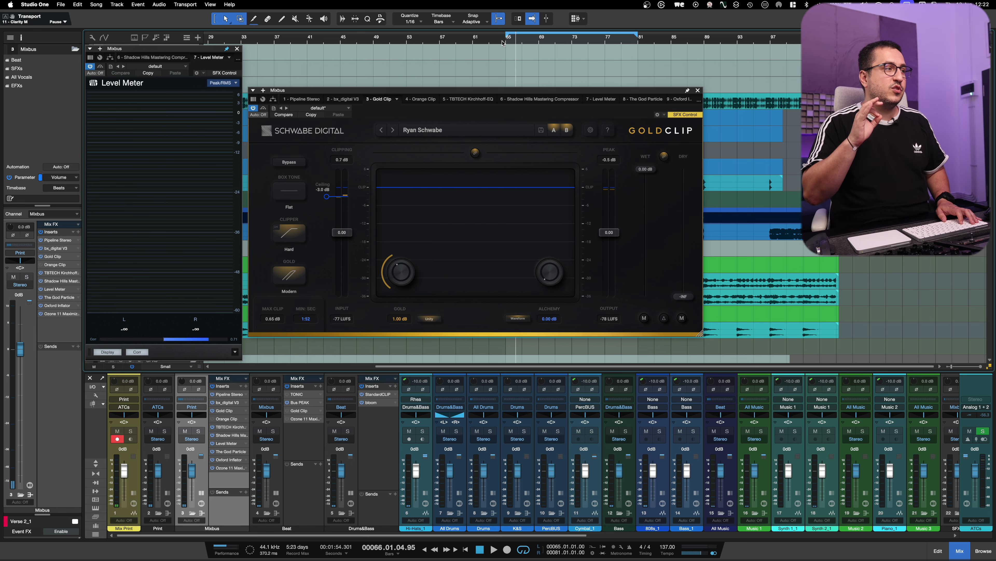
pyautogui.press('space')
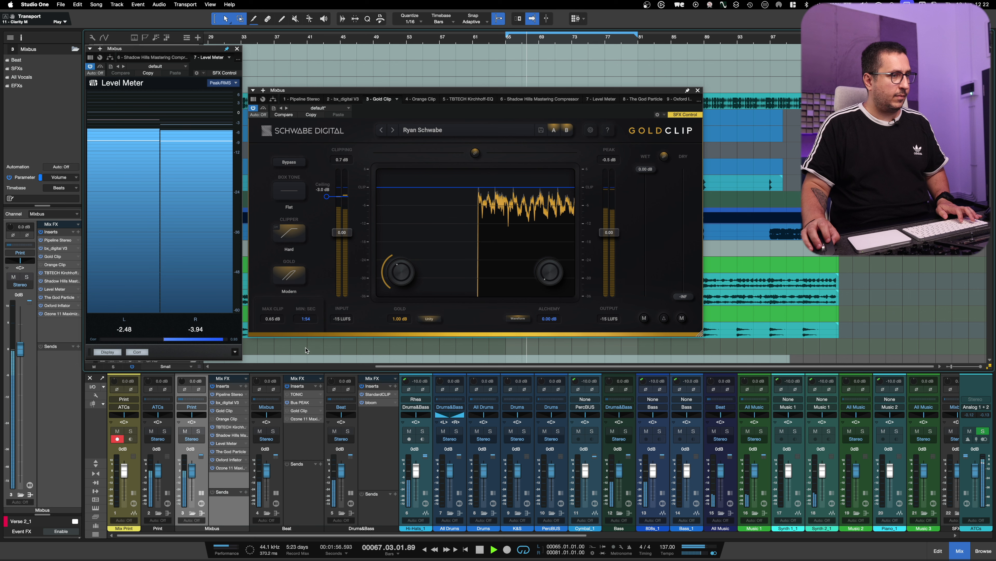
pyautogui.press('space')
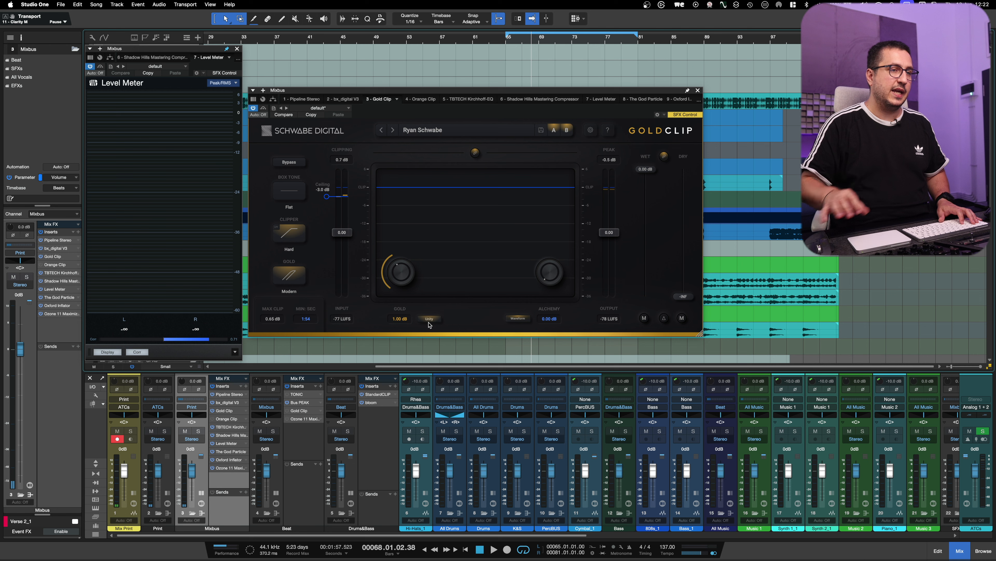
# Step: Open the Mixbus's Orange Clip in place of Gold Clip and play from bar 65 to check its clipping amount
pyautogui.click(226, 419)
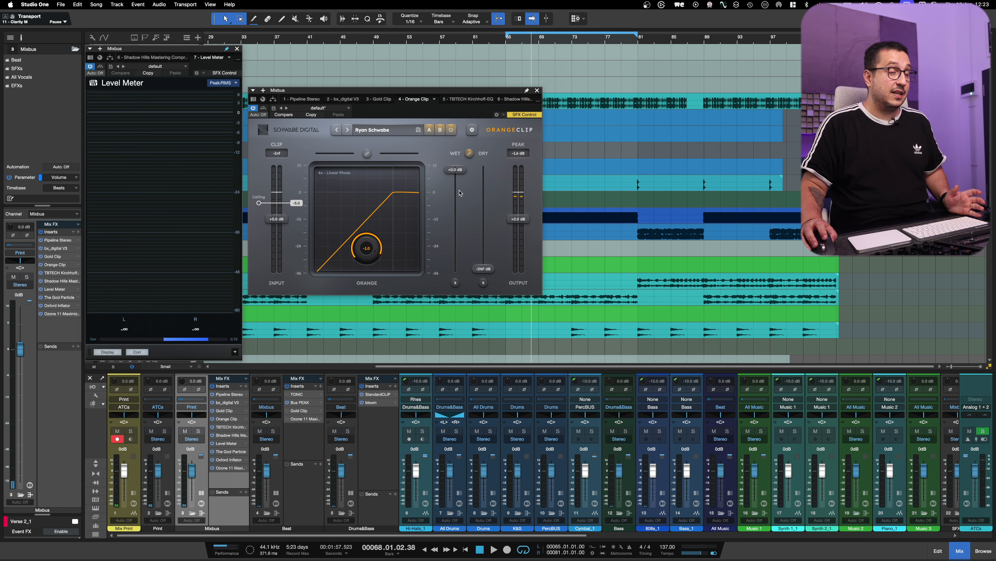
pyautogui.click(506, 39)
pyautogui.press('space')
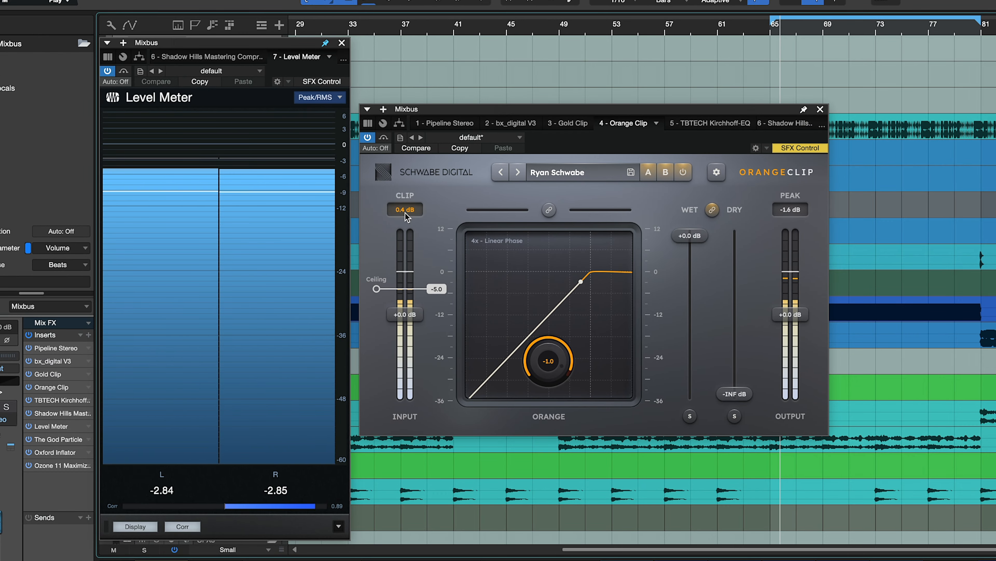
pyautogui.press('space')
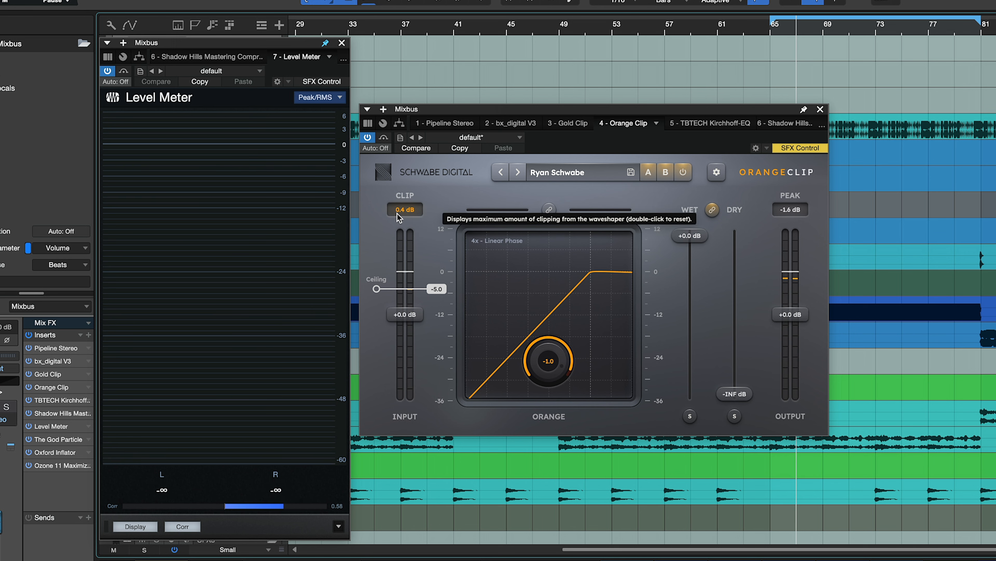
pyautogui.press('space')
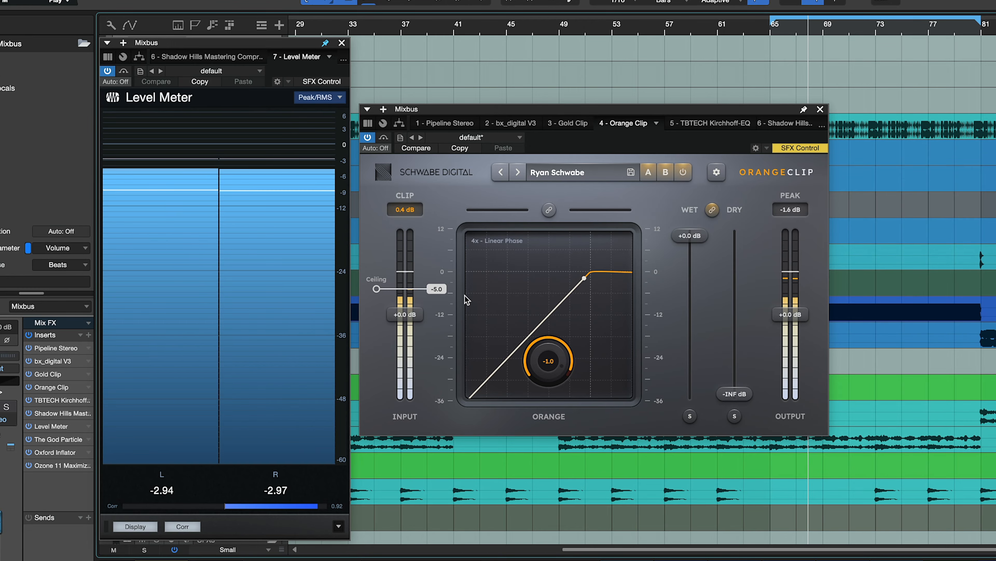